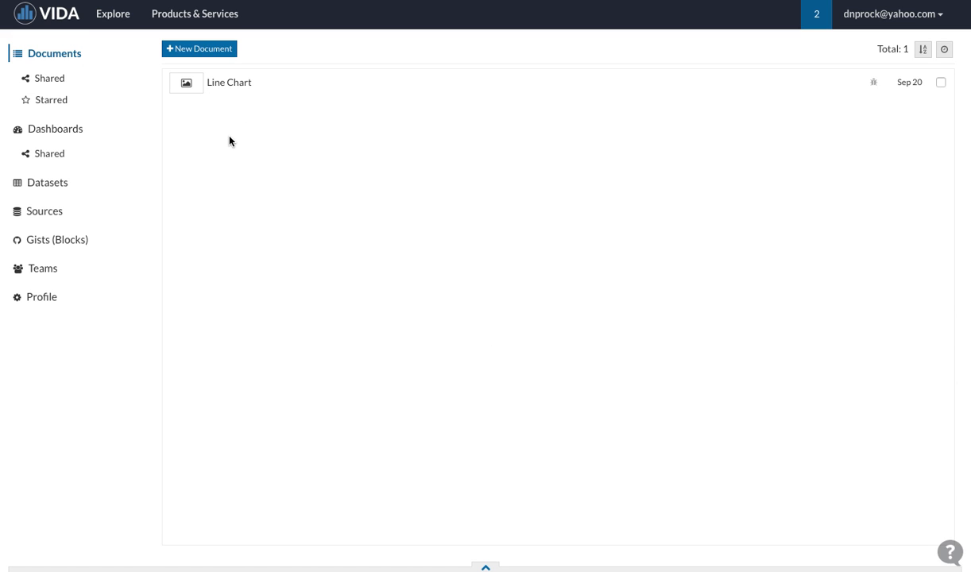
Step: Create a new database source titled "ACME PostgreSQL"
click(117, 218)
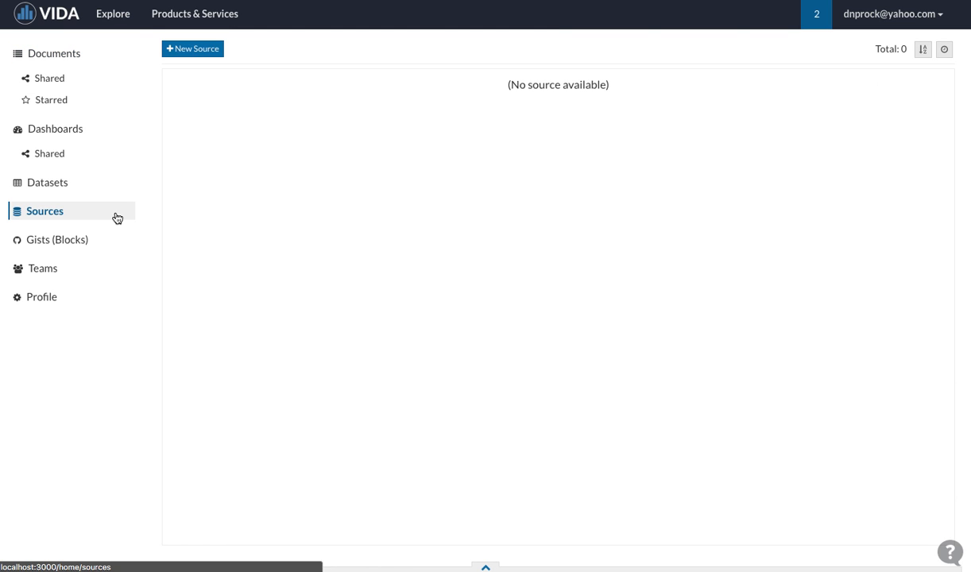
click(205, 52)
drag(199, 56, 1, 58)
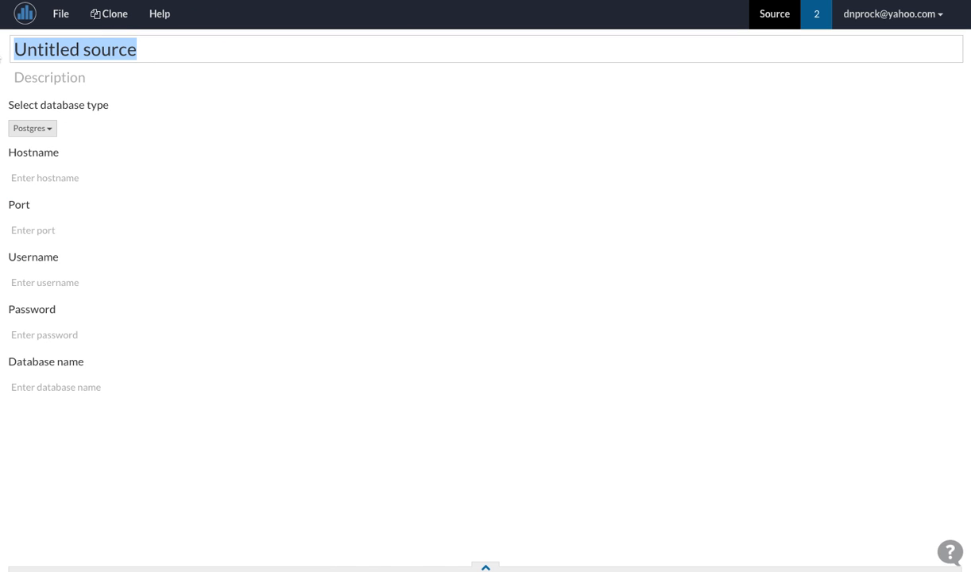
text(ACME )
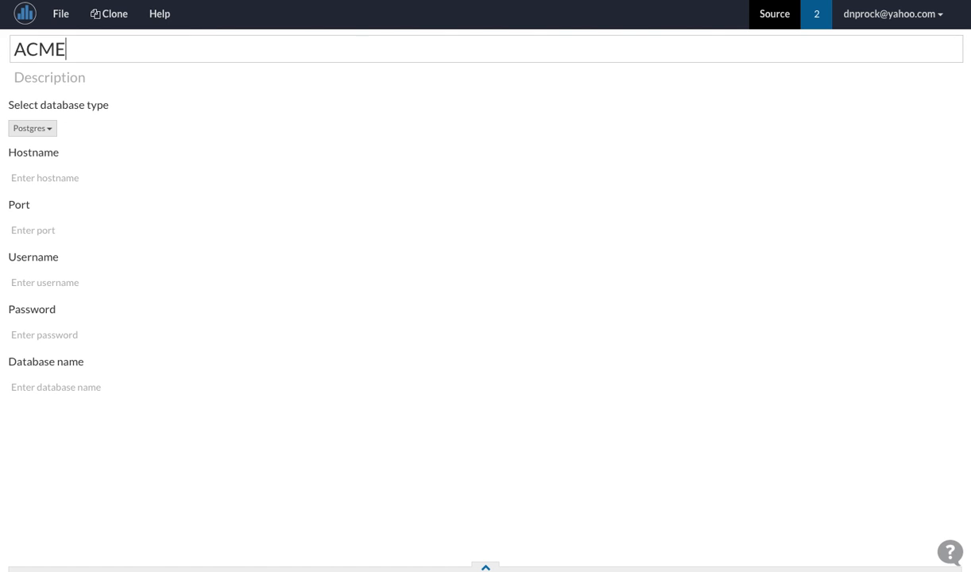
text(PostgreSQL)
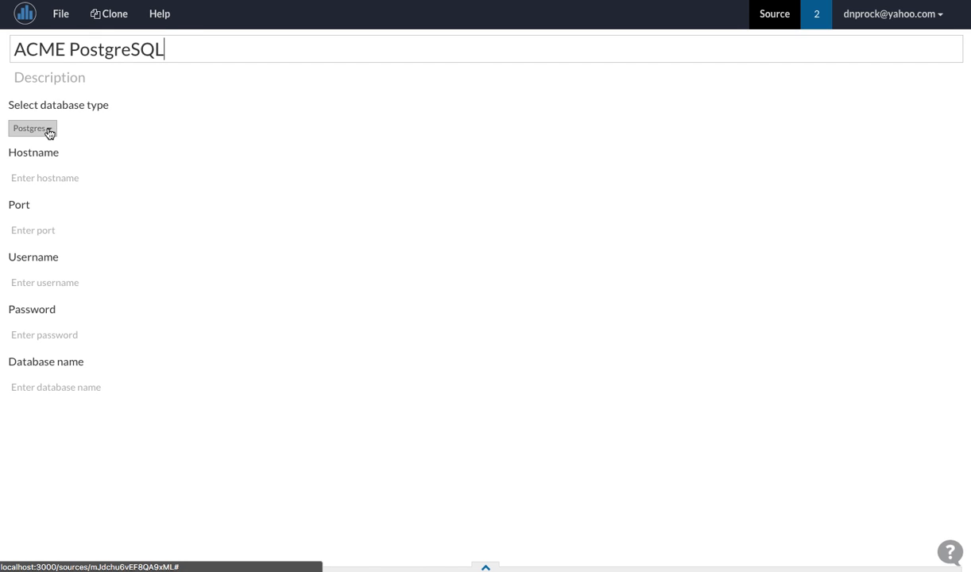
click(111, 135)
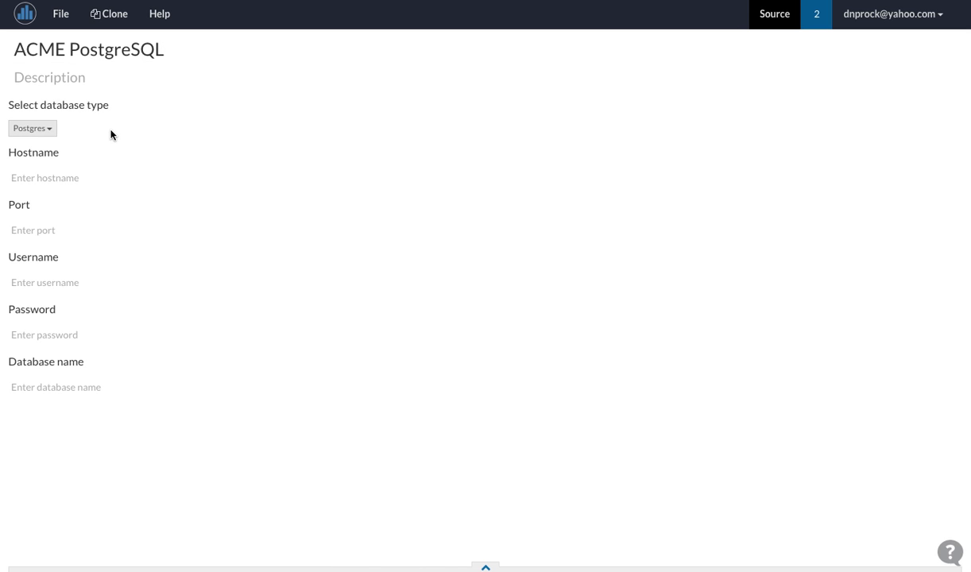
Step: Keep Postgres as the source's database type and set its hostname to localhost and port to 5432
click(53, 128)
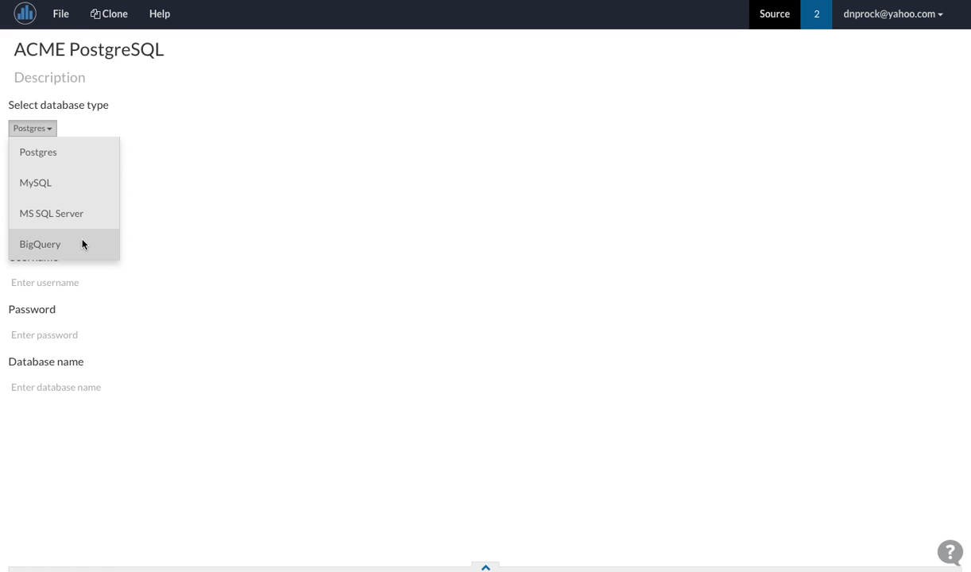
click(209, 187)
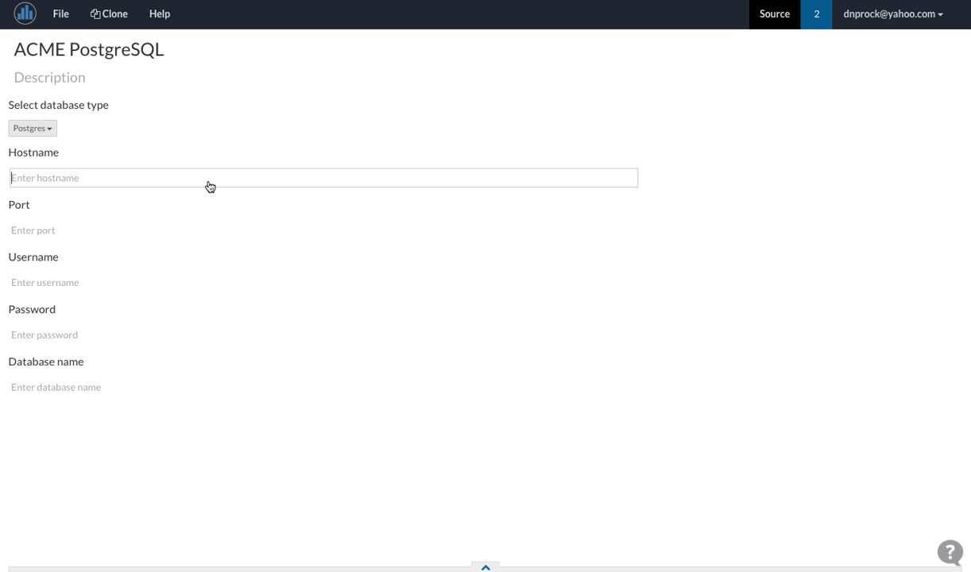
text(localhost)
key(Tab)
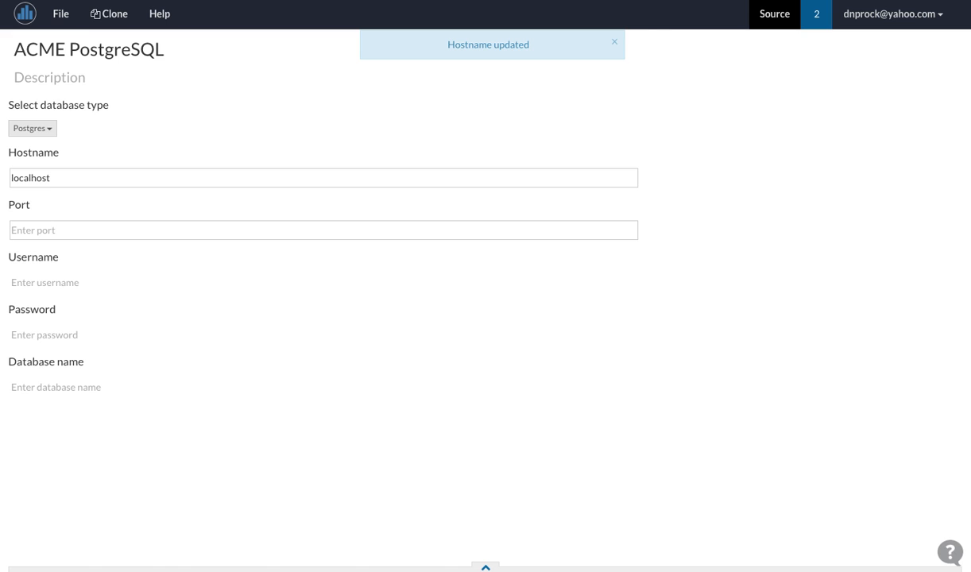
text(5432)
Step: Set the source's username to postgres and its database name to acme_webapp, leaving the password empty
click(174, 282)
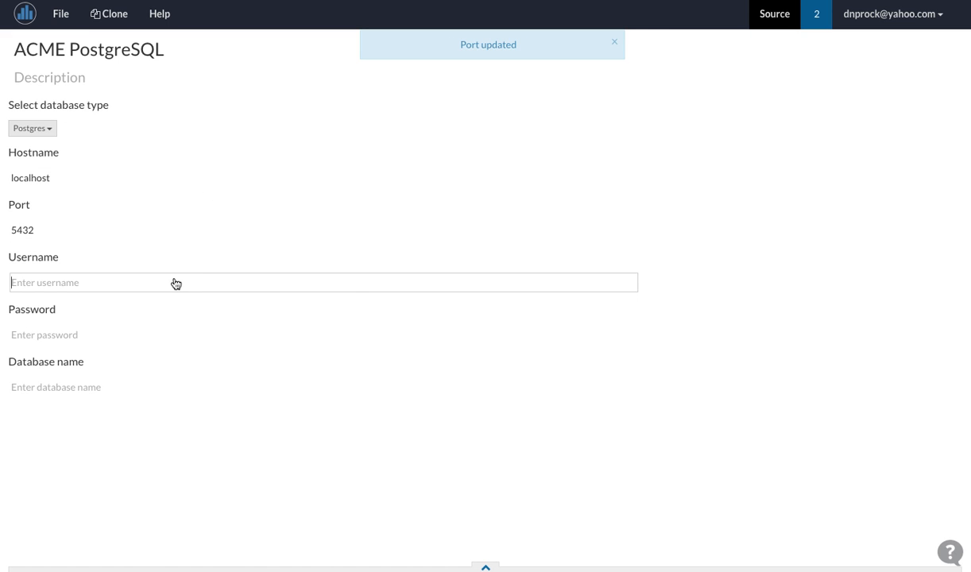
text(postgres)
key(Tab)
click(160, 389)
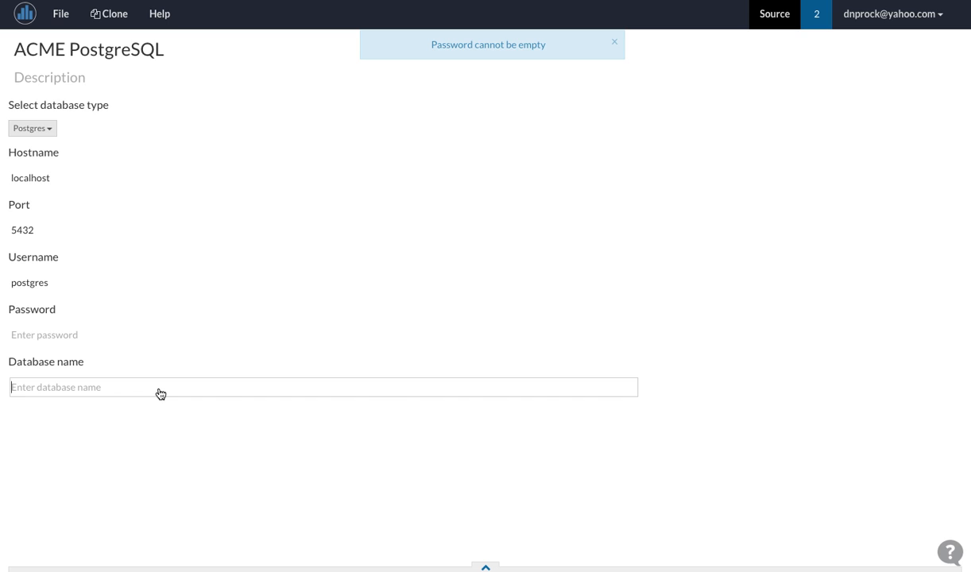
text(acme_webapp)
key(Return)
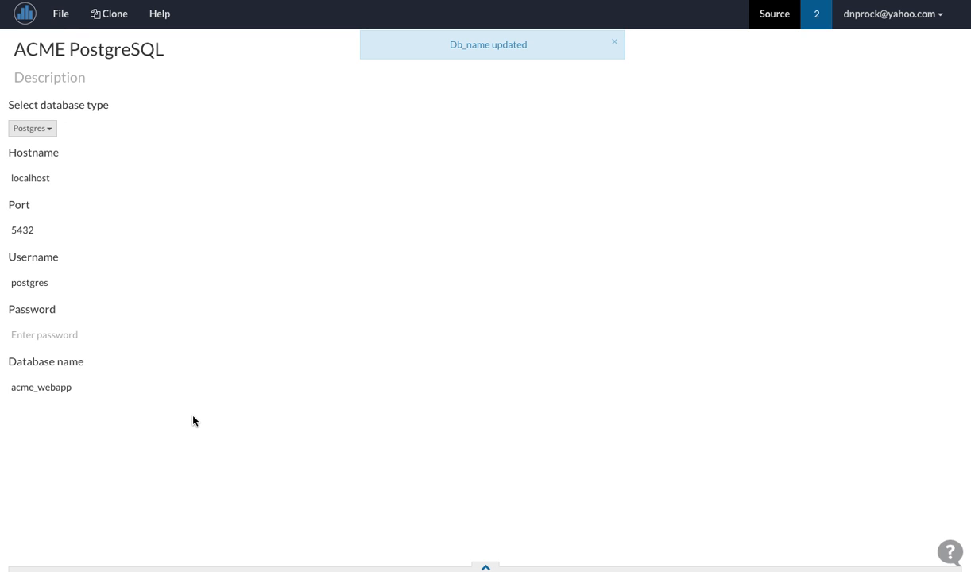
Step: Create a new dataset titled "Activities (ACME)"
click(37, 17)
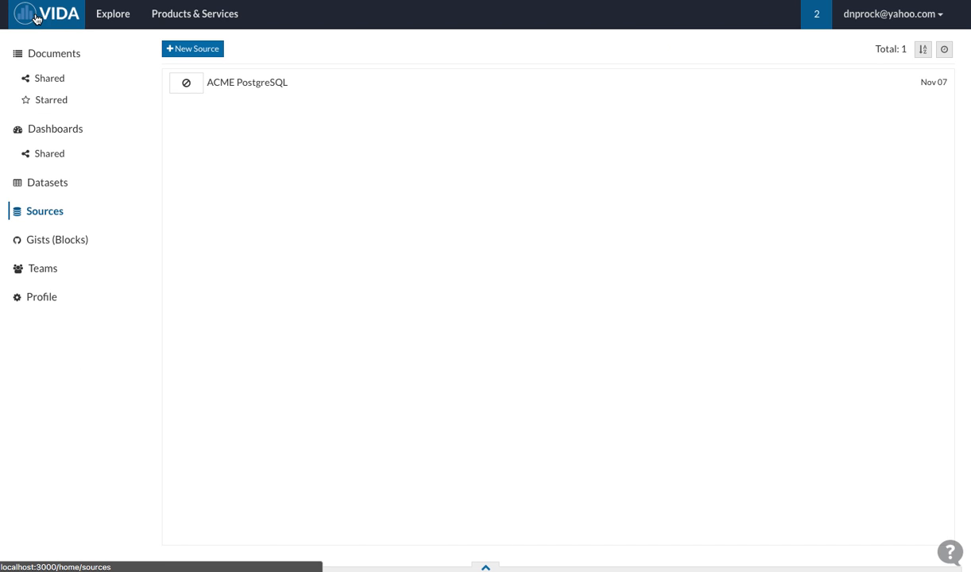
click(66, 183)
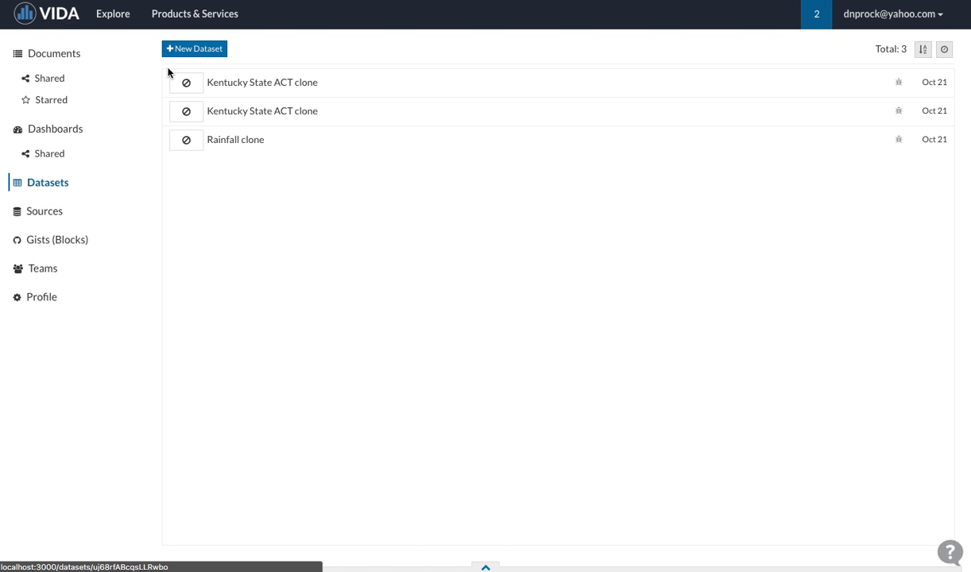
click(195, 51)
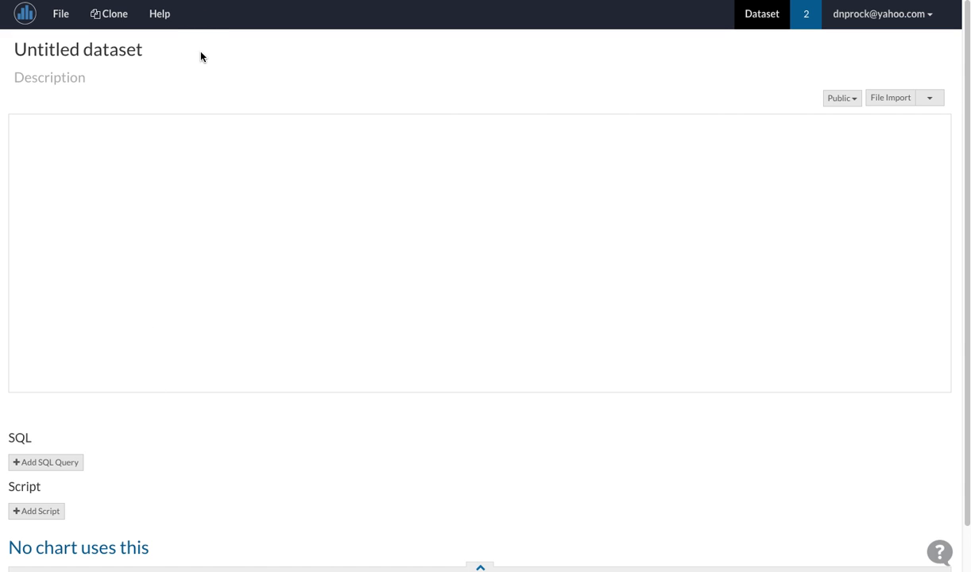
drag(219, 54, 13, 55)
text(Actitvi)
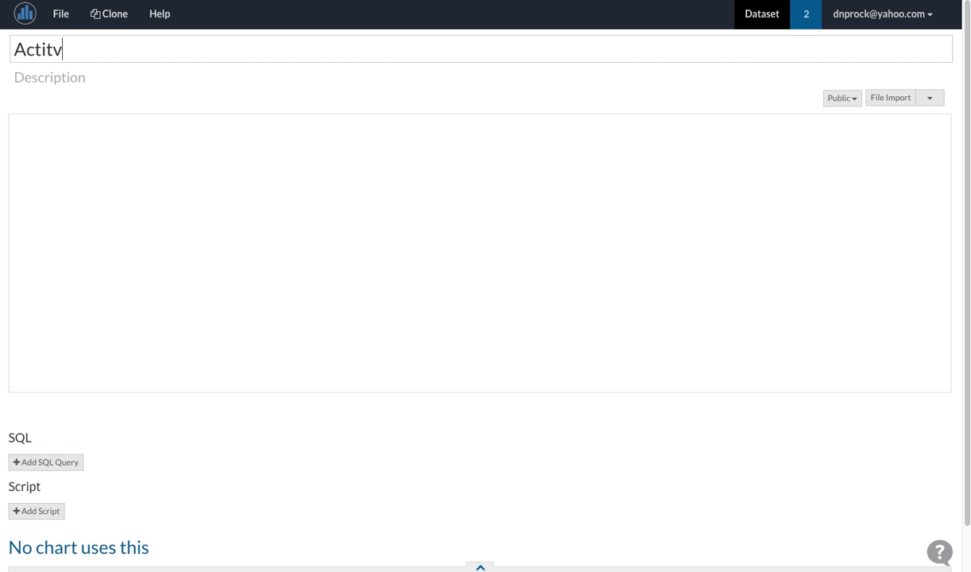
key(BackSpace)
key(BackSpace)
text(iviti)
key(BackSpace)
key(BackSpace)
text(ties)
key(BackSpace)
key(BackSpace)
key(BackSpace)
key(BackSpace)
key(BackSpace)
key(BackSpace)
key(BackSpace)
key(BackSpace)
text(vities (ACME))
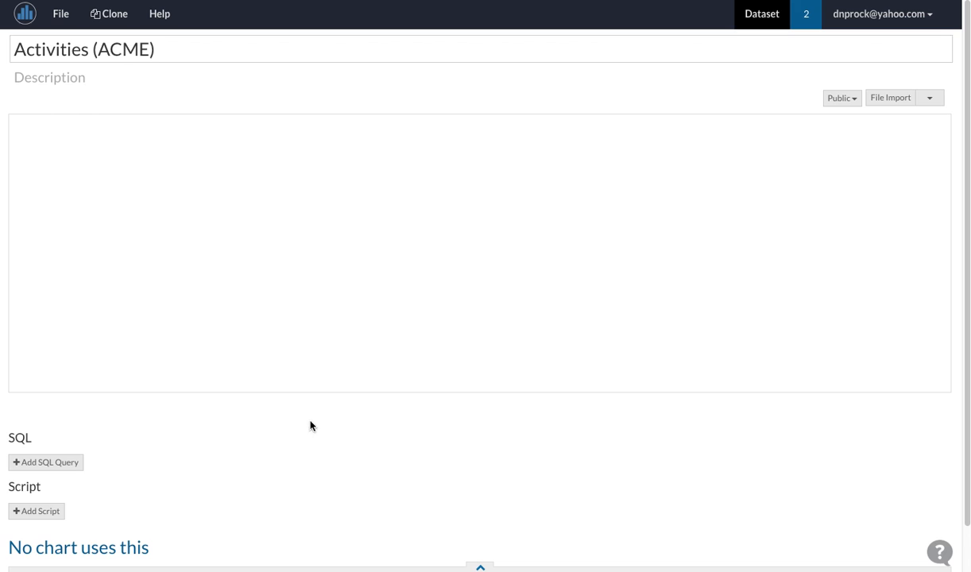
click(306, 464)
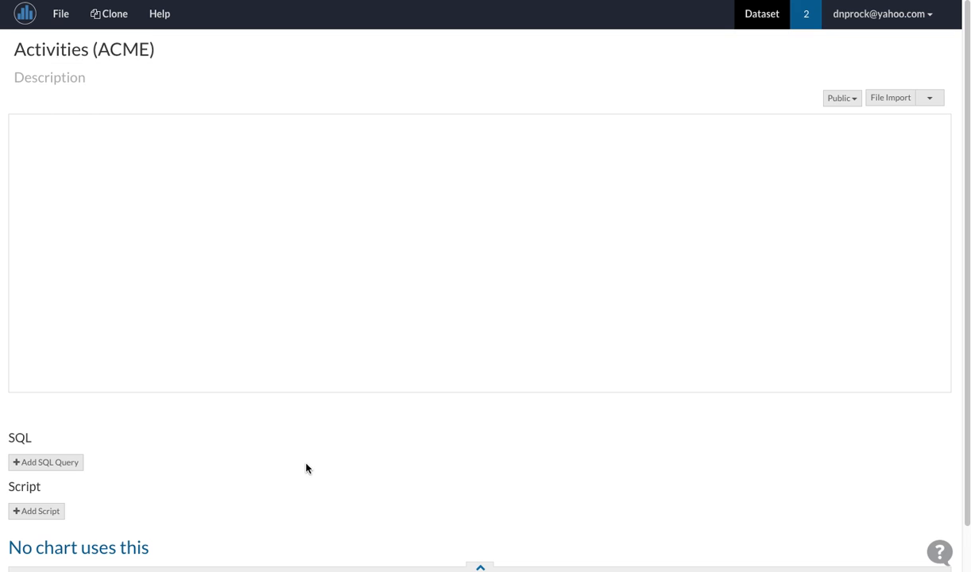
Step: Add an SQL query to the dataset with ACME PostgreSQL as its database source
scroll(306, 465, down, 1)
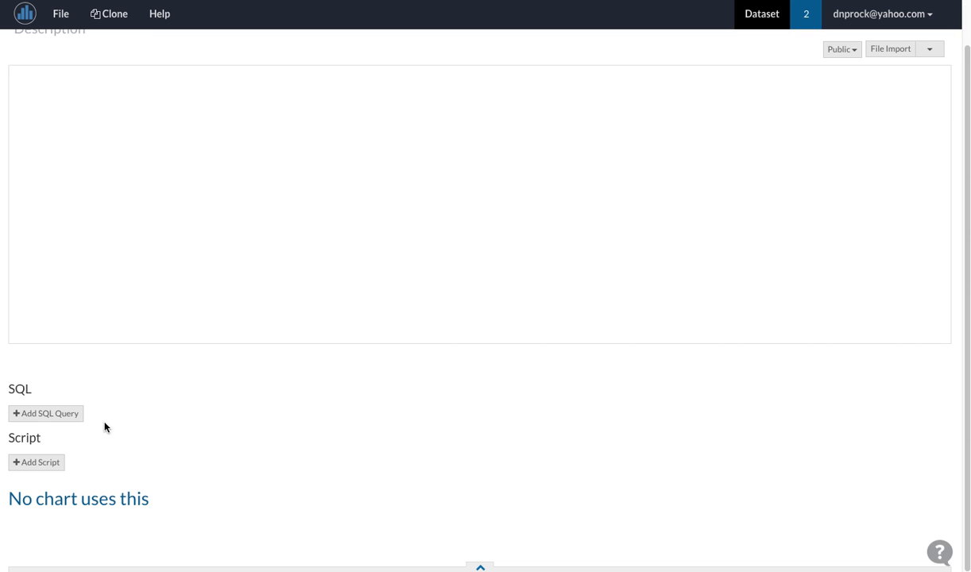
click(73, 417)
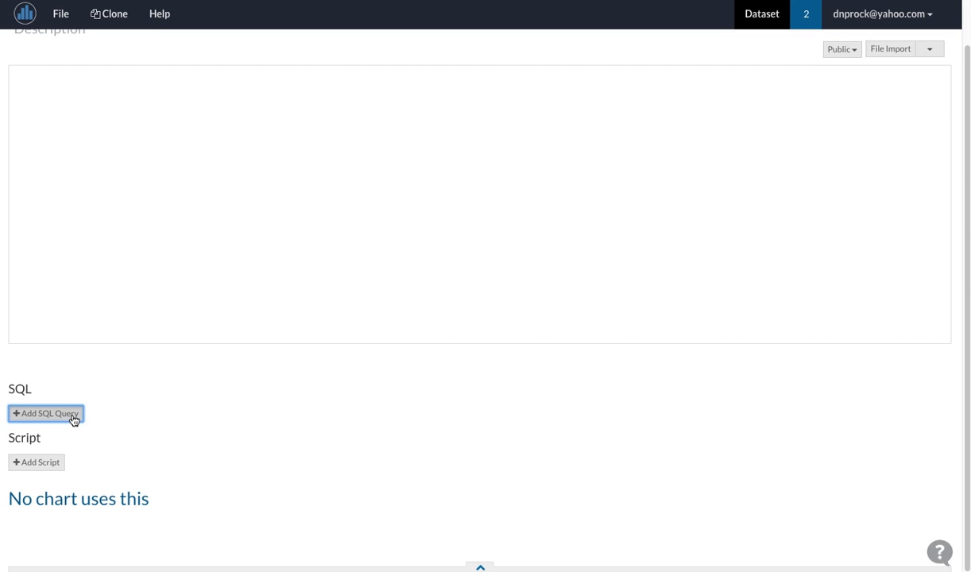
scroll(132, 413, down, 3)
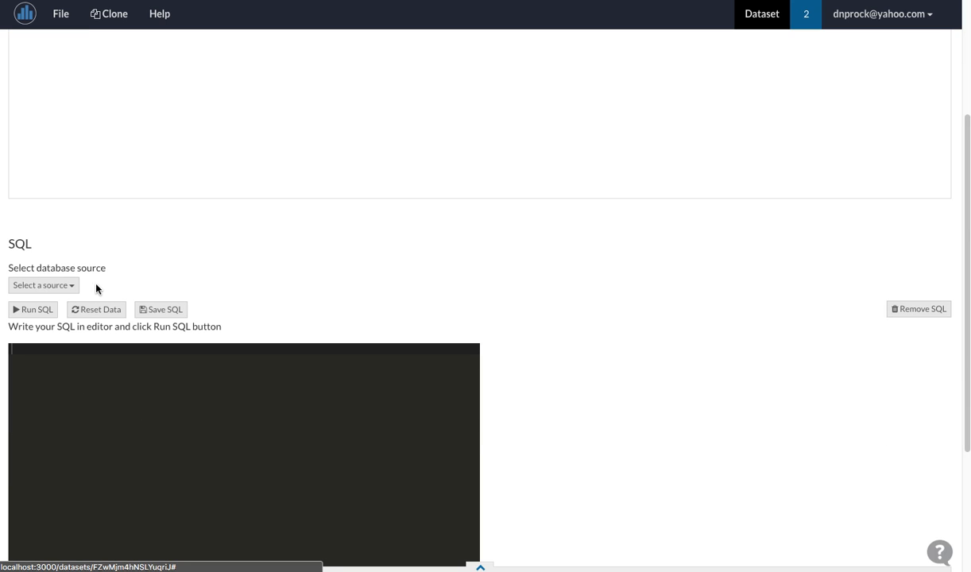
click(71, 286)
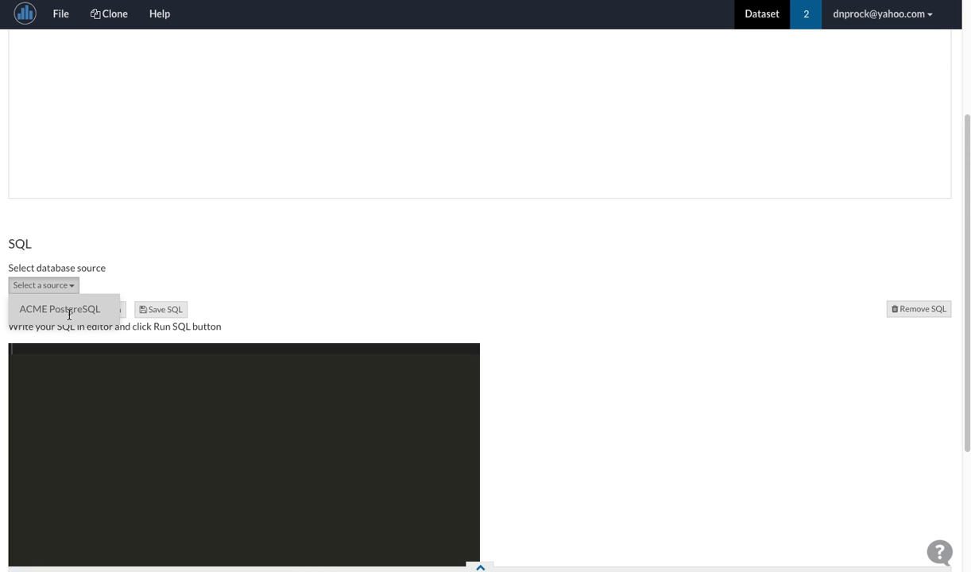
click(70, 309)
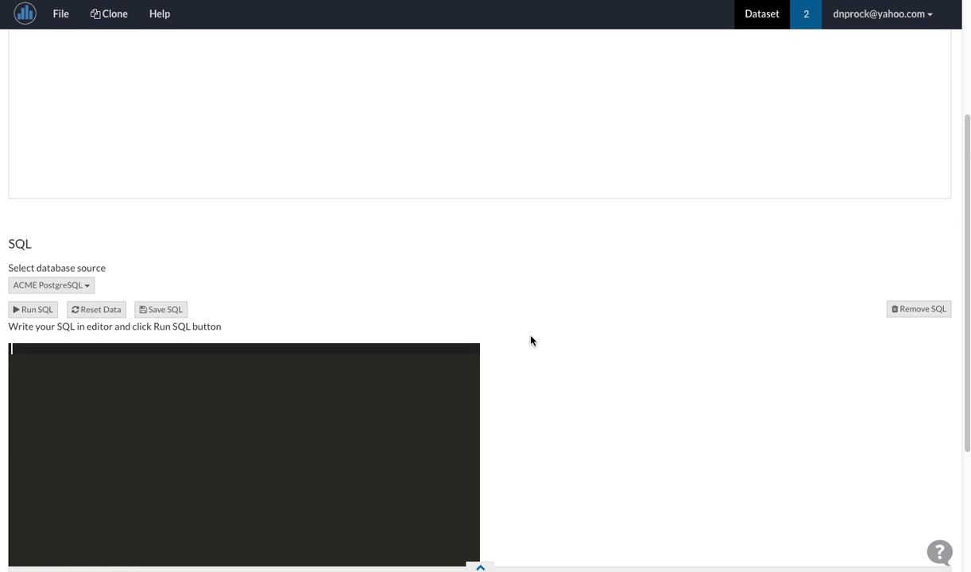
Step: Write the query "select * from activities;" and run it to load the rows into the dataset
text(select * from activities;)
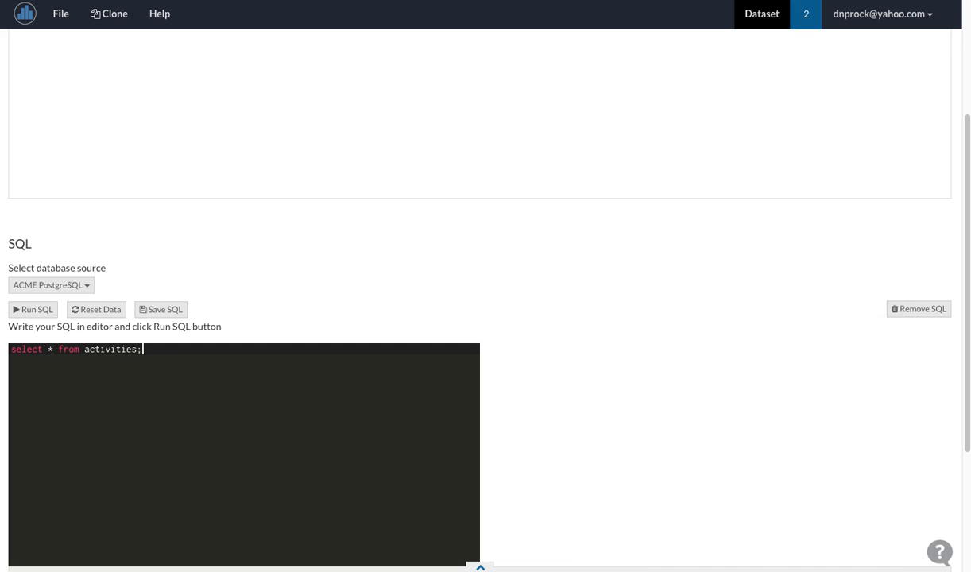
click(35, 309)
scroll(732, 341, up, 2)
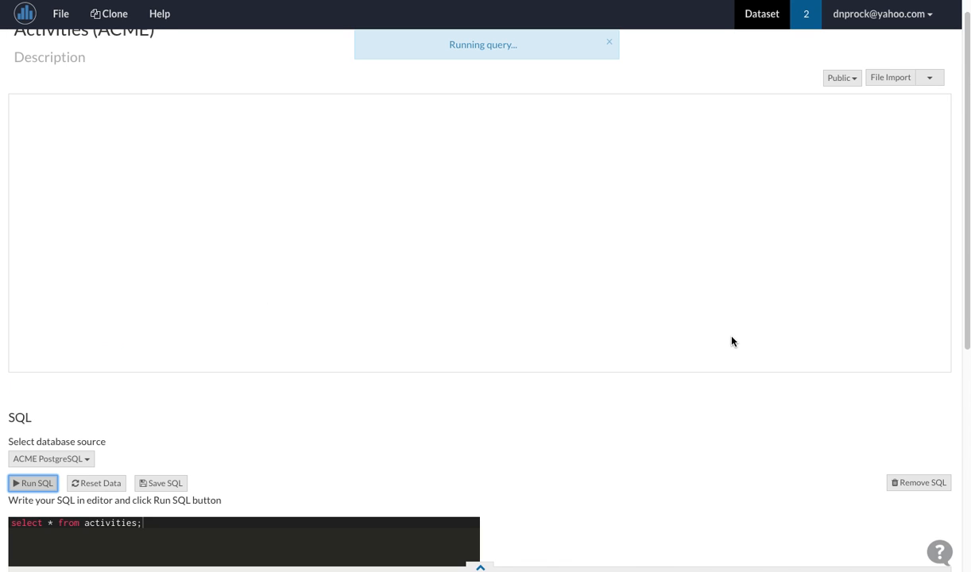
scroll(732, 341, up, 1)
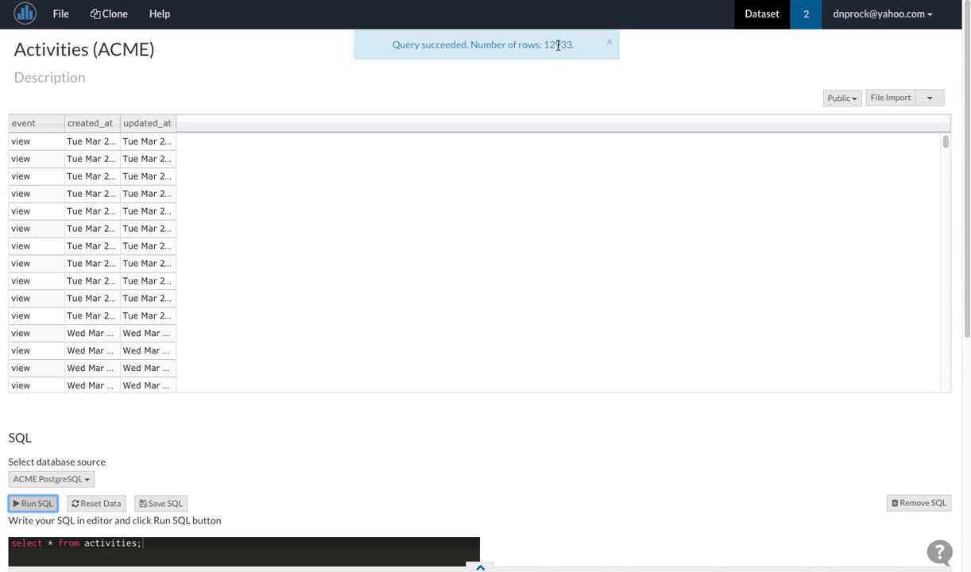
Step: Widen the created_at and updated_at columns of the data table to show the timestamps
scroll(318, 349, down, 1)
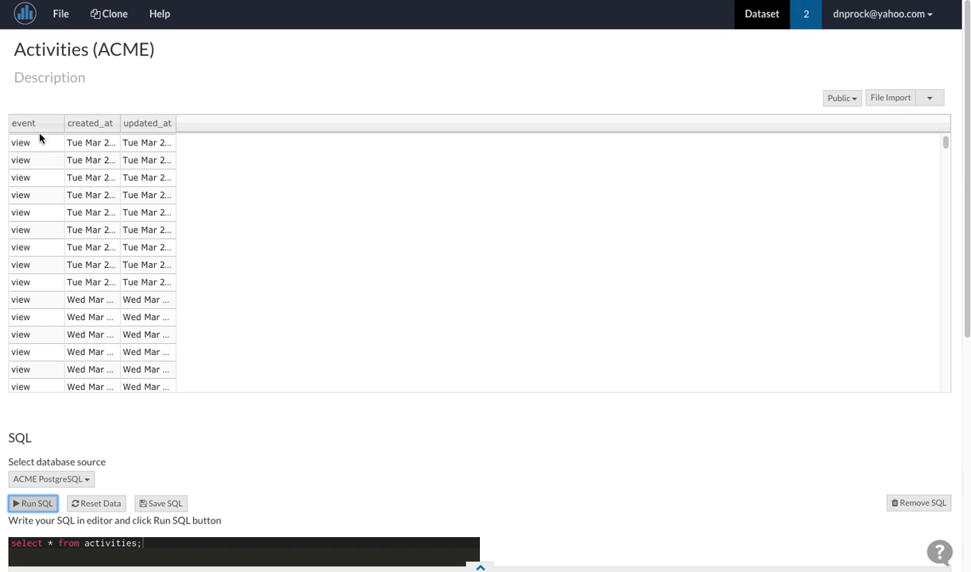
scroll(97, 267, up, 1)
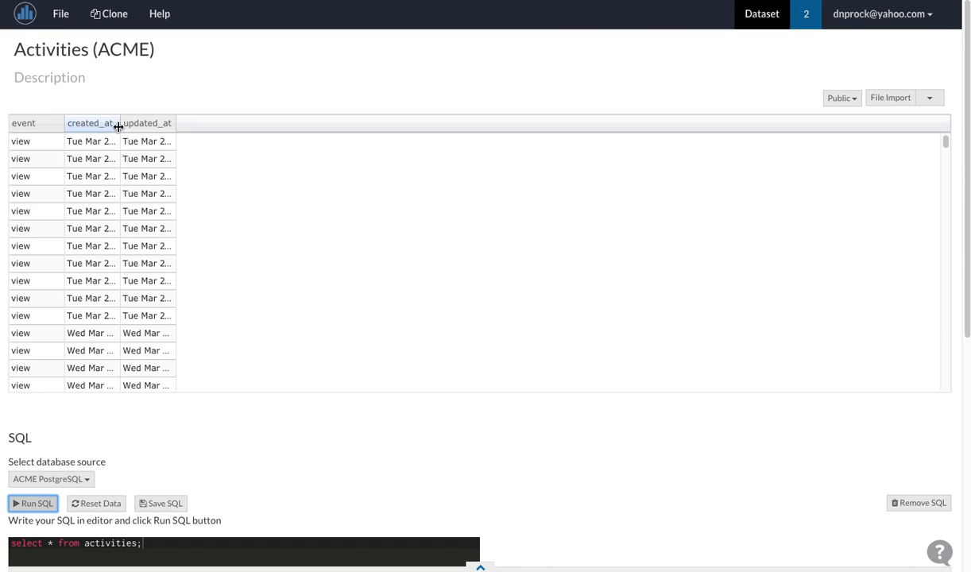
drag(120, 125, 420, 125)
Step: Replace the query with "SELECT TO_CHAR(created_at, 'MM/DD/YYYY') AS created, count(*) FROM activities GROUP BY created ORDER BY created;"
scroll(344, 489, down, 2)
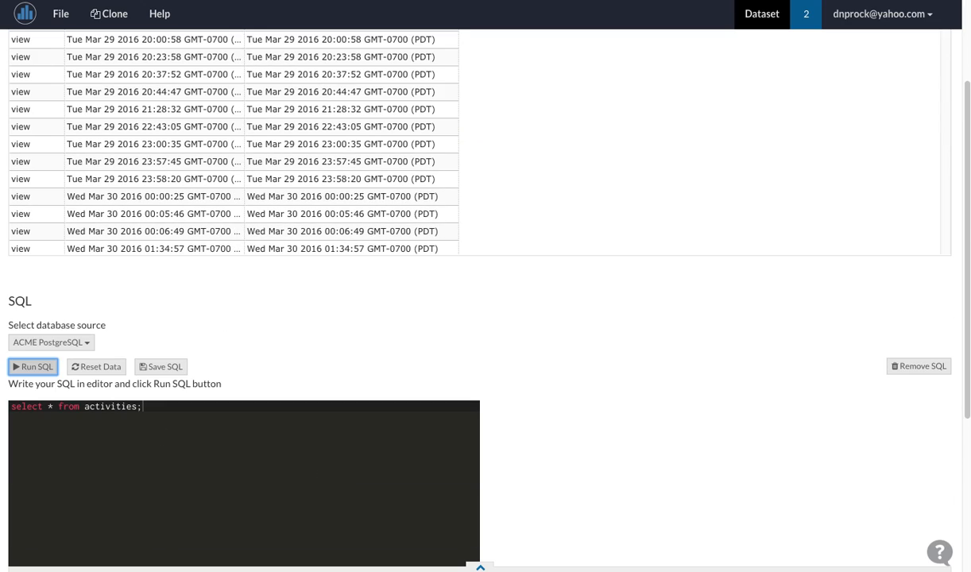
click(181, 409)
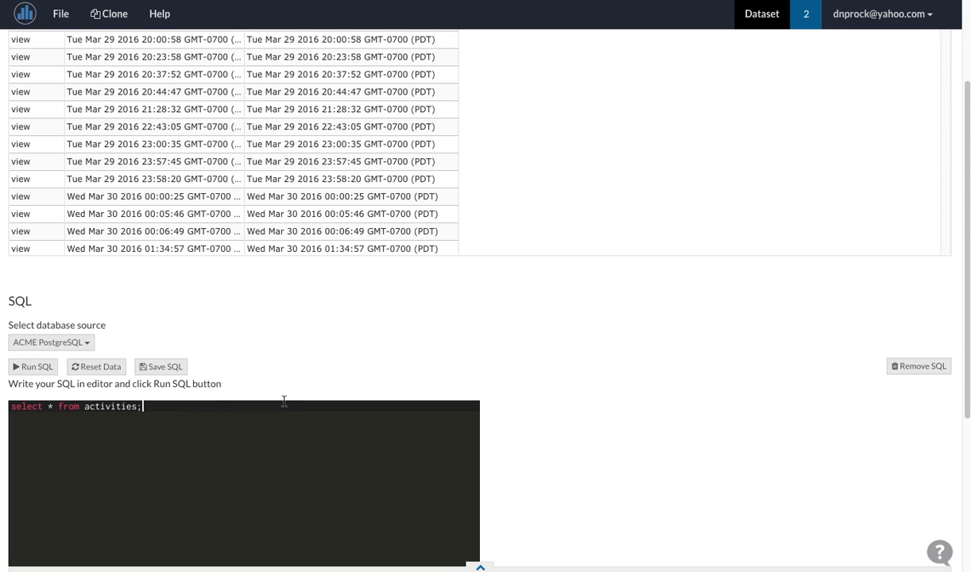
scroll(474, 318, up, 1)
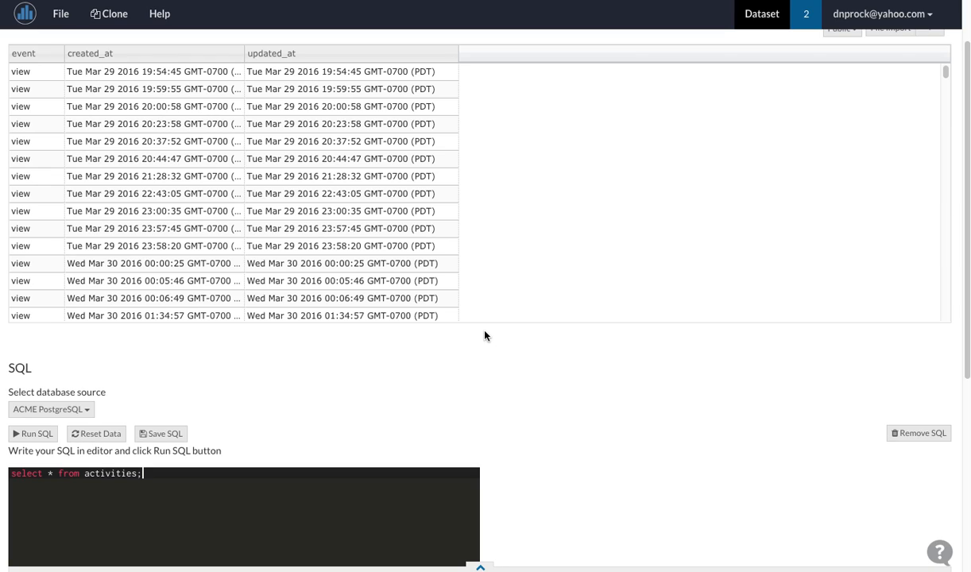
key(ctrl+a)
text(SELECT to_char(created_at, 'MM/DD/YYYY') AS created, count(*) FROM activities GROUP BY created ORDER BY created;)
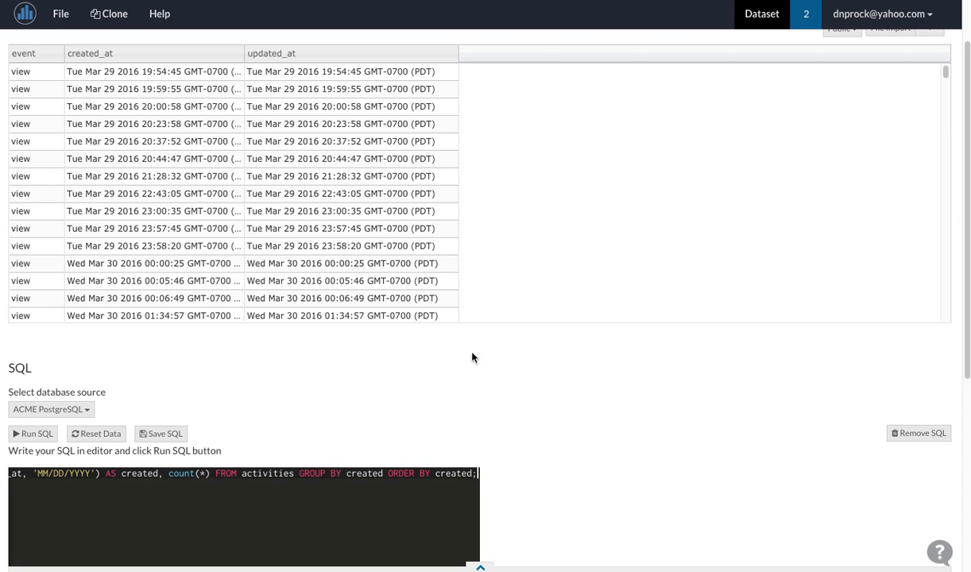
Step: Review the full aggregate query, from its TO_CHAR date formatting and count to the GROUP BY and ORDER BY clauses
drag(294, 474, 23, 474)
click(90, 482)
drag(108, 475, 3, 482)
click(80, 478)
drag(70, 478, 10, 475)
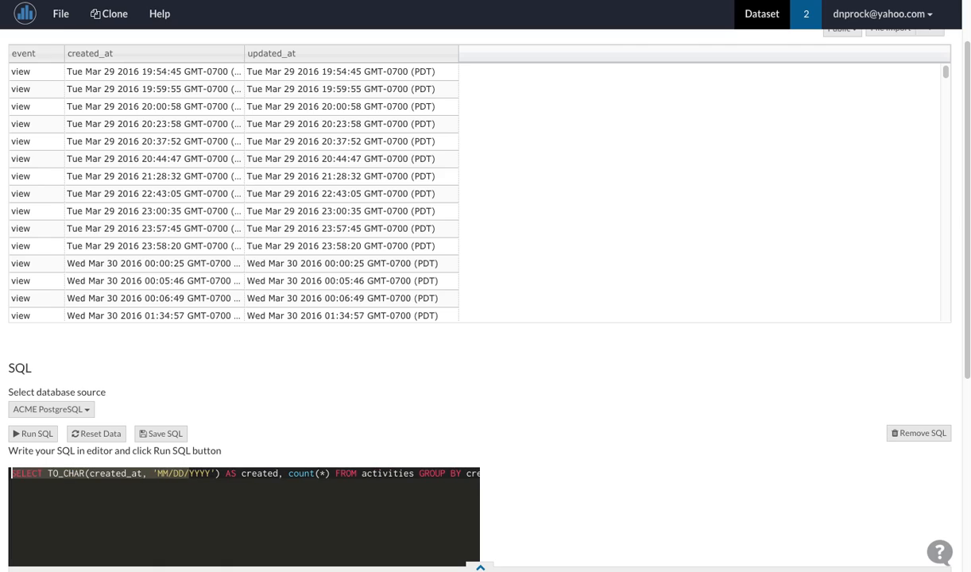
click(75, 475)
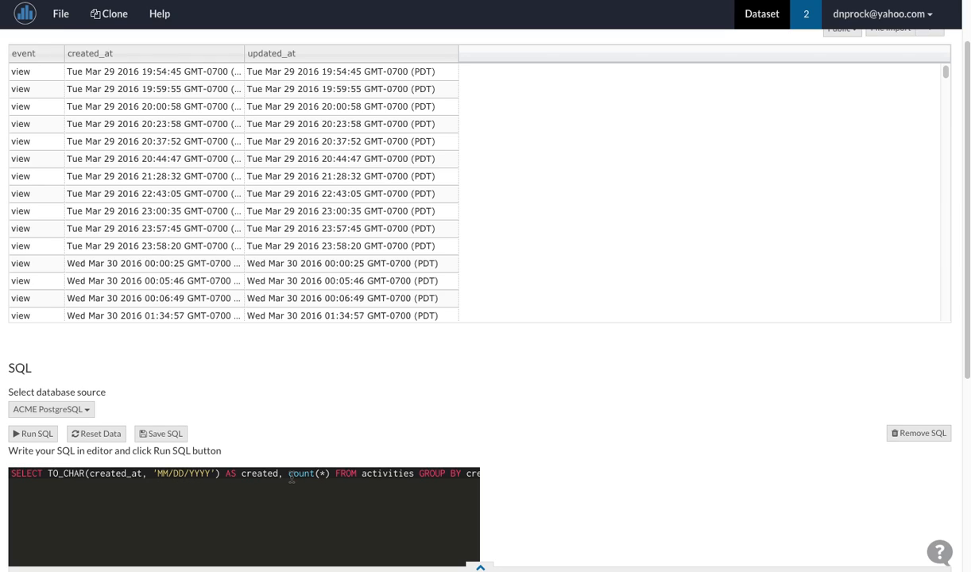
drag(292, 478, 520, 478)
click(461, 477)
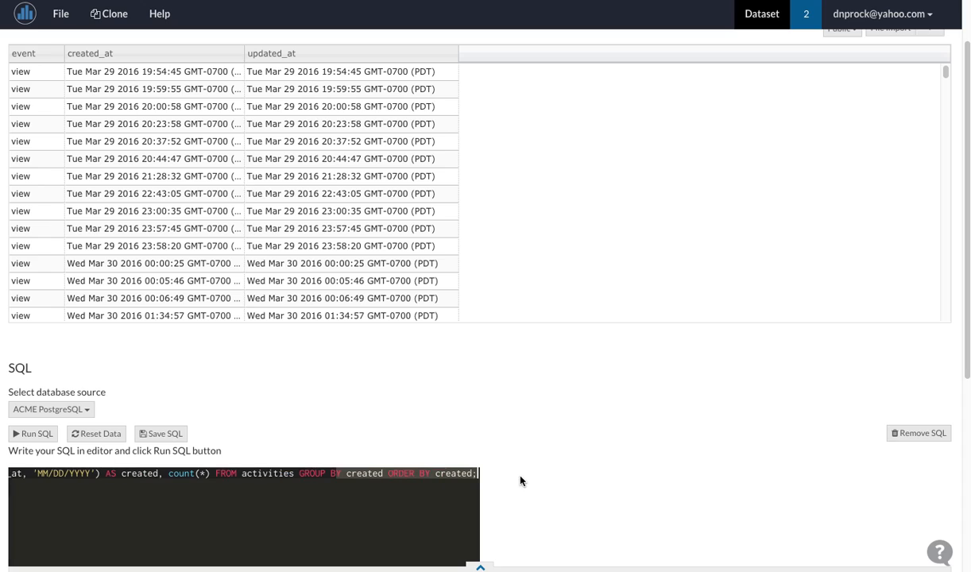
click(435, 476)
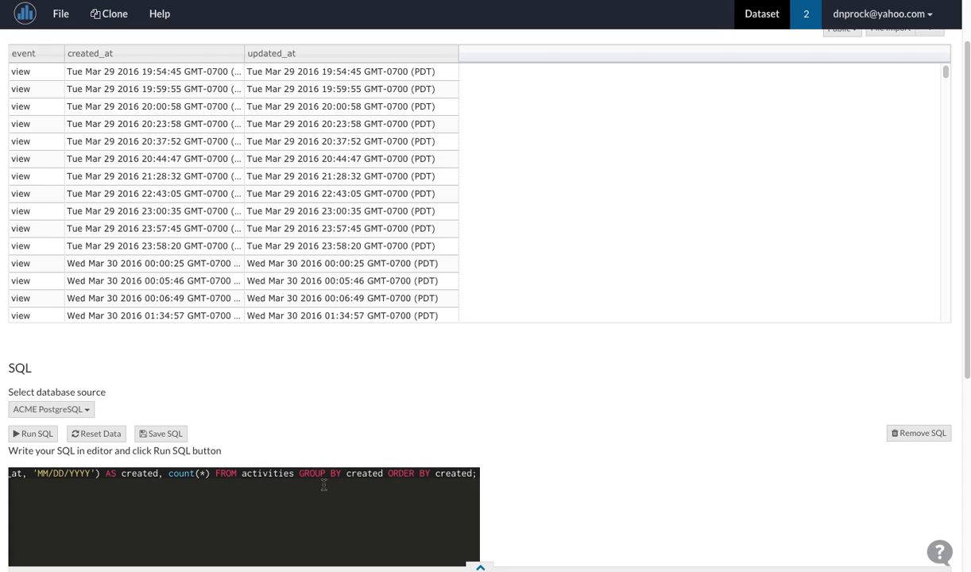
Step: Run the aggregate query on the Activities (ACME) dataset and look through the daily counts
click(33, 434)
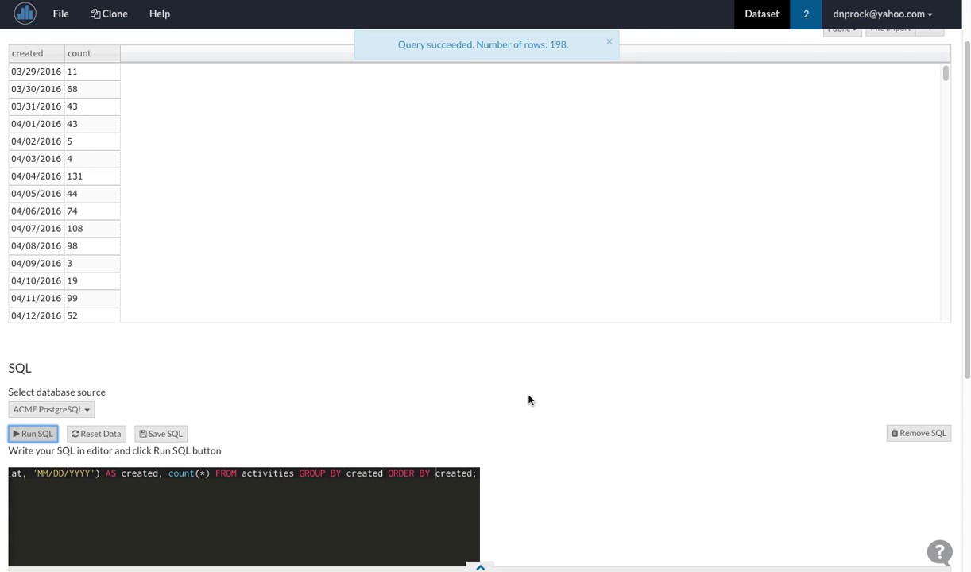
scroll(560, 428, up, 1)
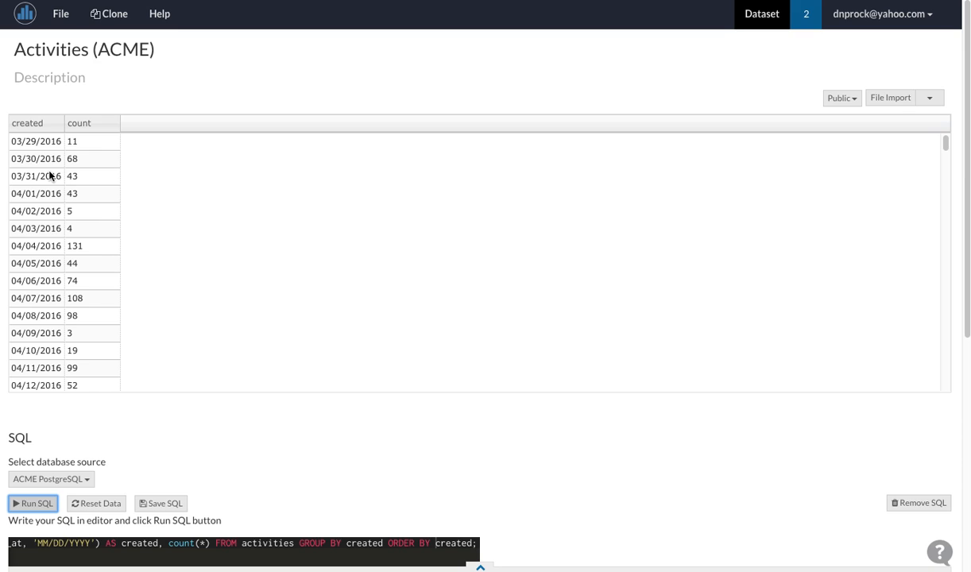
scroll(49, 175, down, 15)
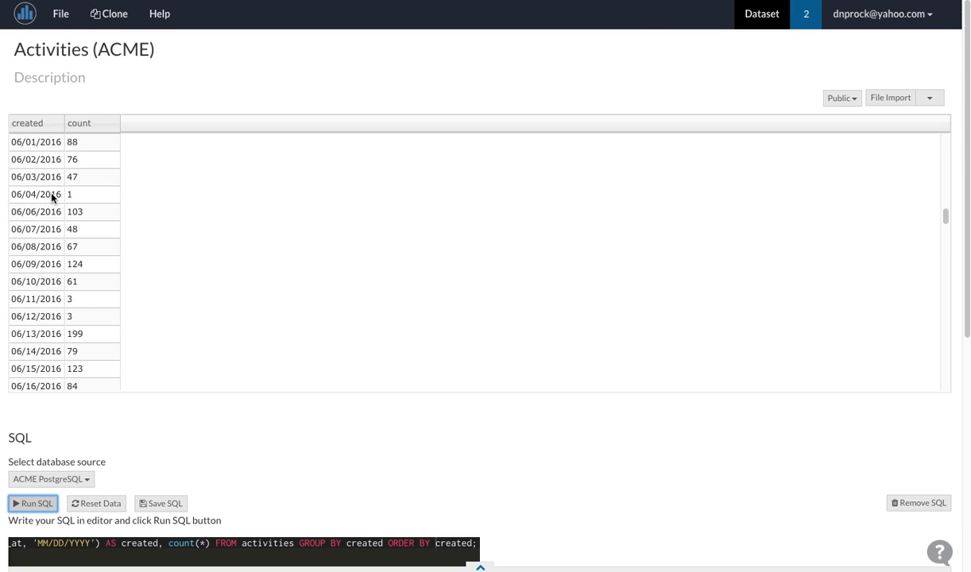
scroll(49, 184, up, 10)
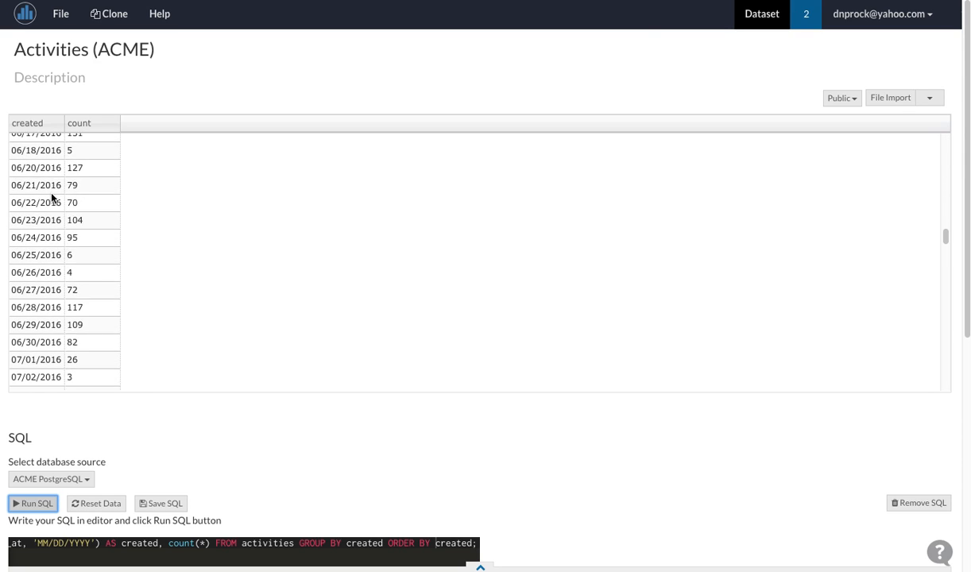
Step: Create a new document by importing the existing VIDA document with ID Fmhxf9jxed5GY993X
click(27, 13)
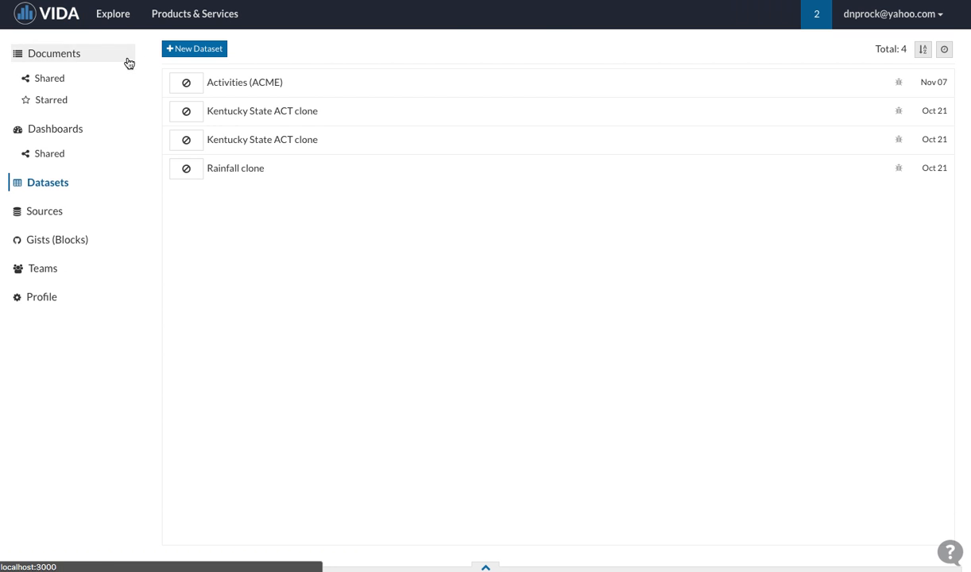
click(93, 62)
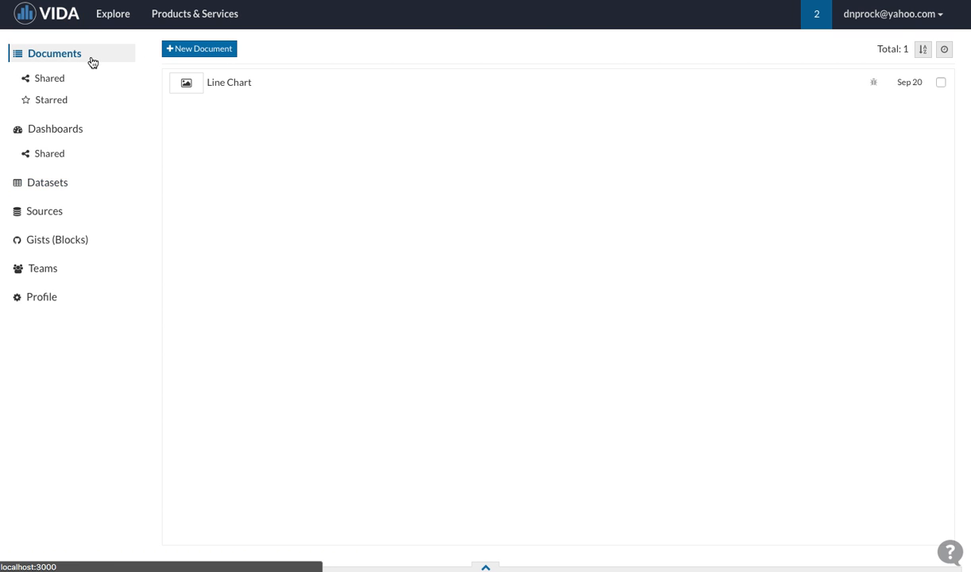
click(214, 51)
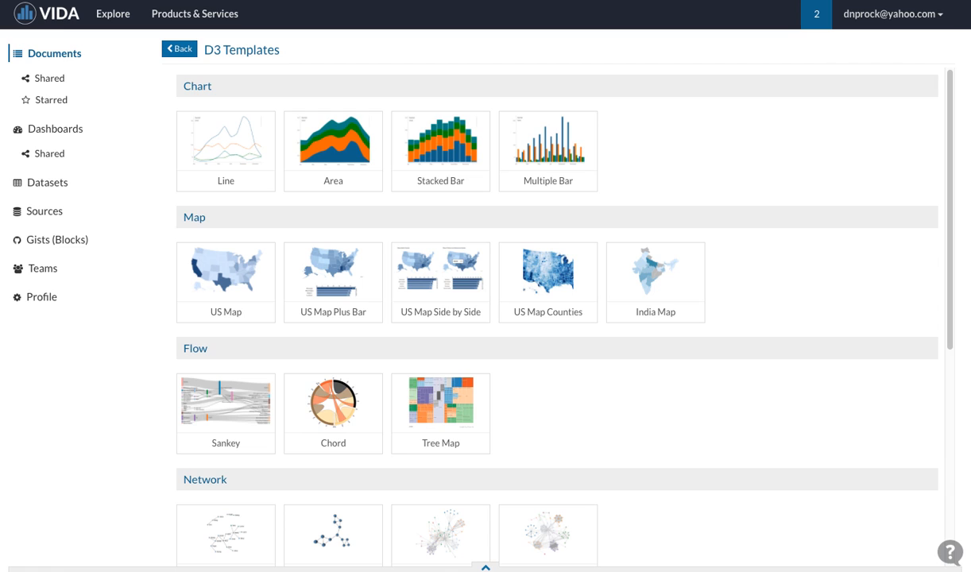
scroll(364, 238, down, 6)
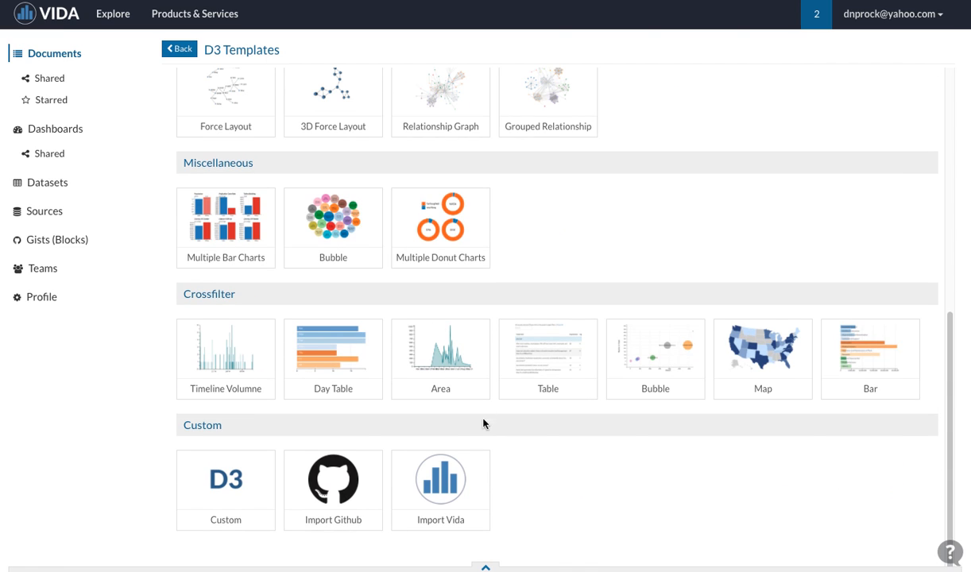
click(429, 454)
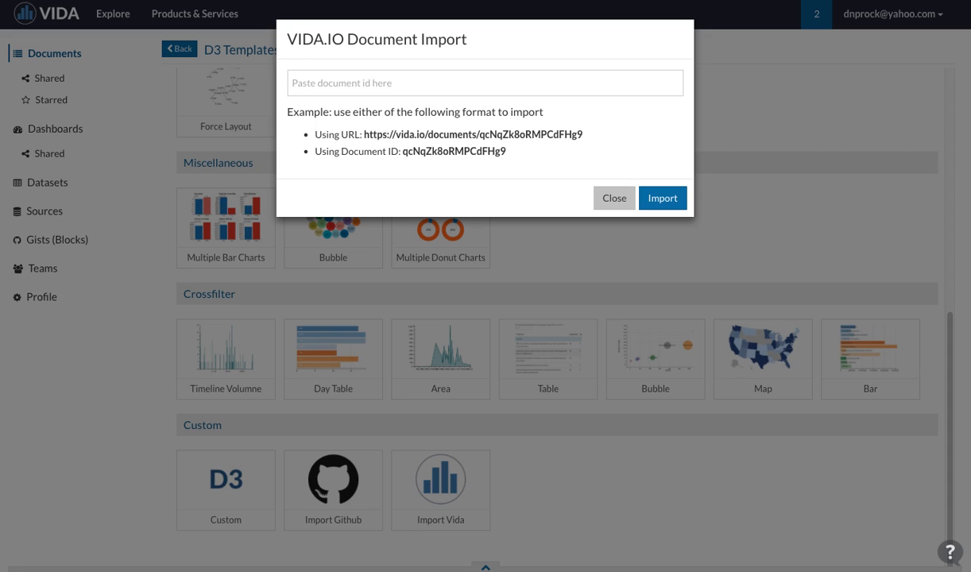
click(395, 78)
text(Fmhxf9jxed5GY993X)
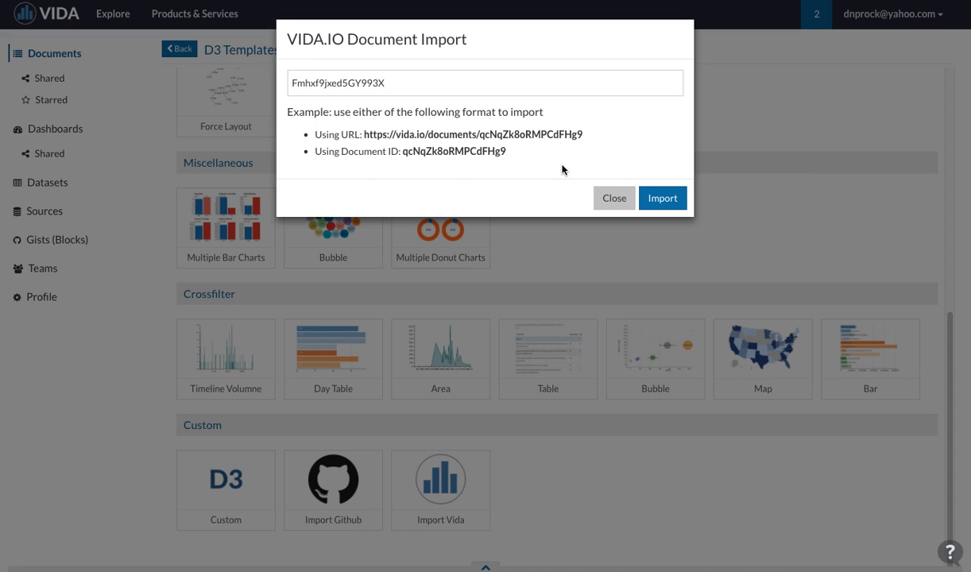
click(664, 199)
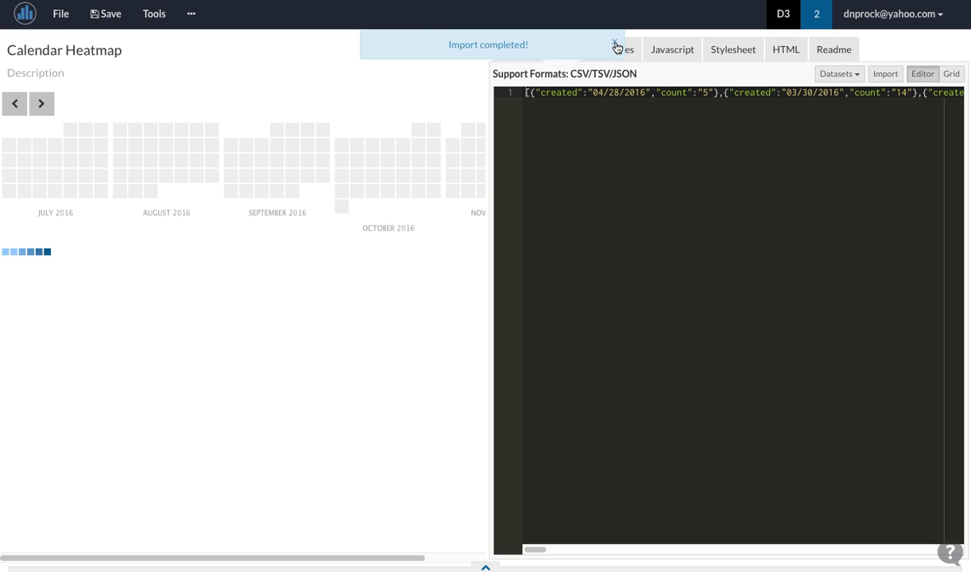
click(615, 44)
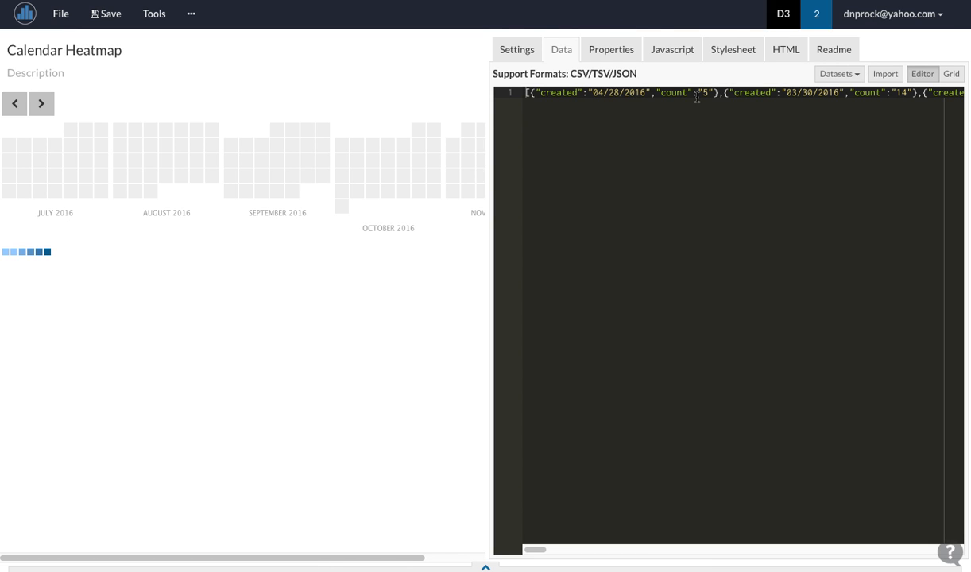
Step: Replace the Calendar Heatmap's current data with a link to the external dataset Activities (ACME) and save the document
click(724, 94)
click(845, 77)
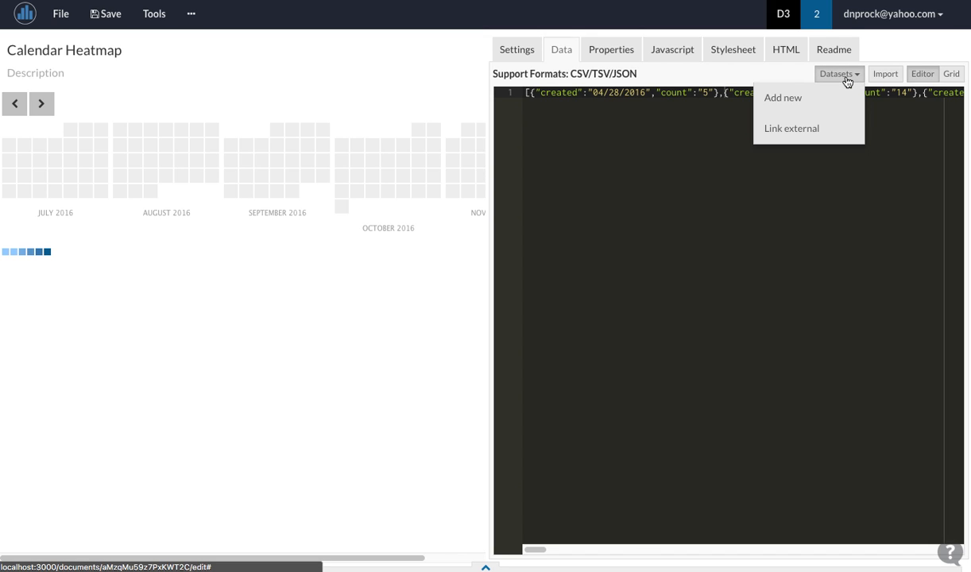
click(837, 138)
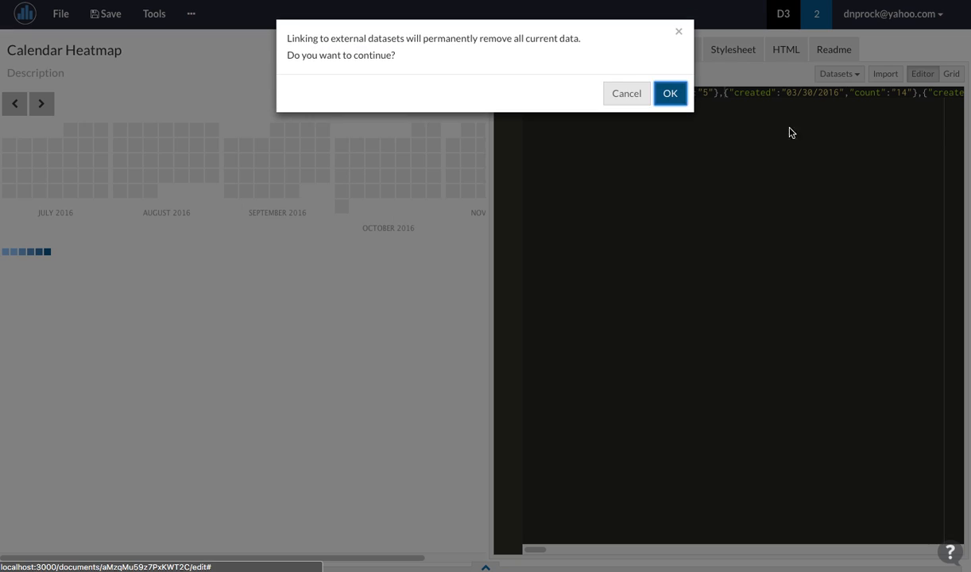
click(675, 96)
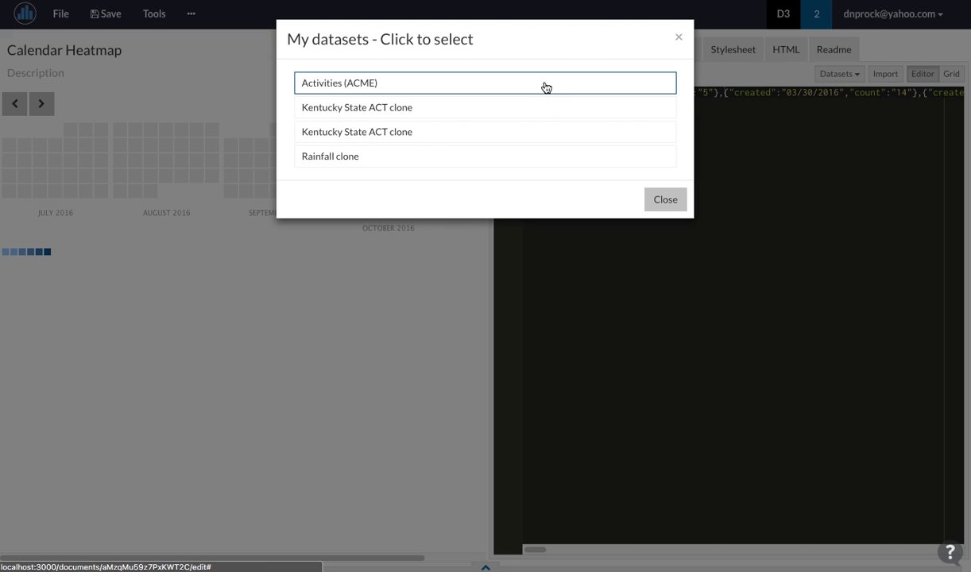
click(545, 87)
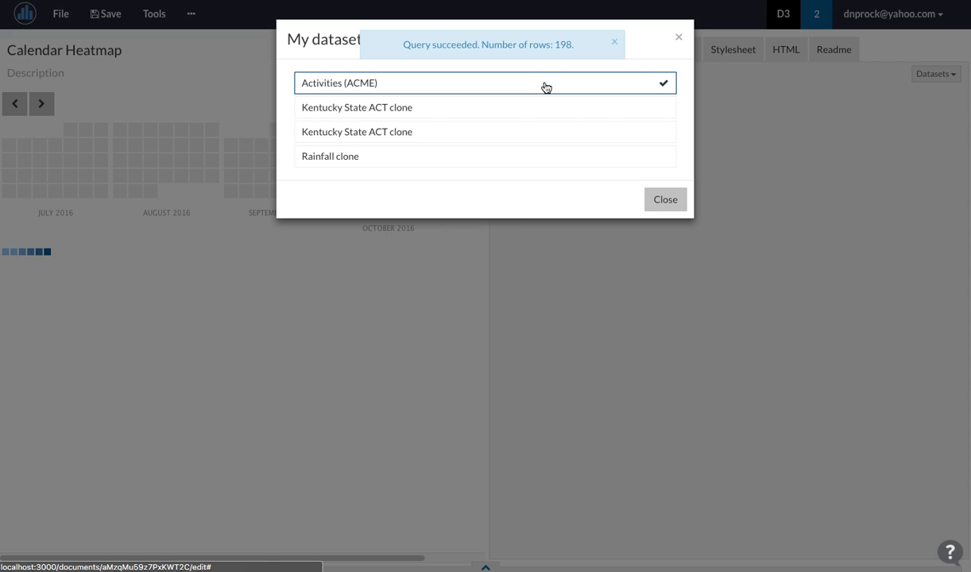
click(672, 201)
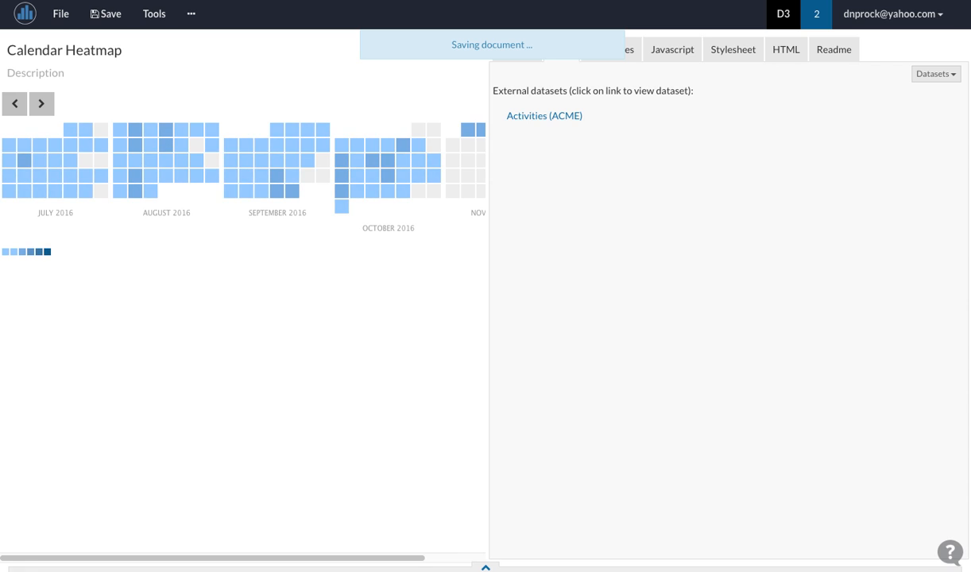
click(94, 21)
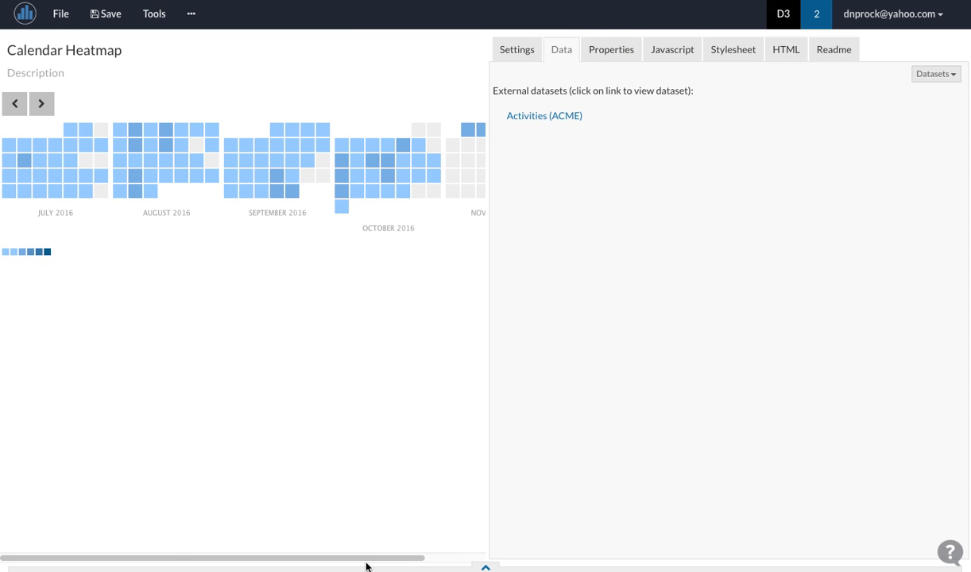
Step: Browse the heatmap back to the earlier months around April 2016 and return to the range starting at July 2016
drag(369, 558, 321, 558)
click(17, 111)
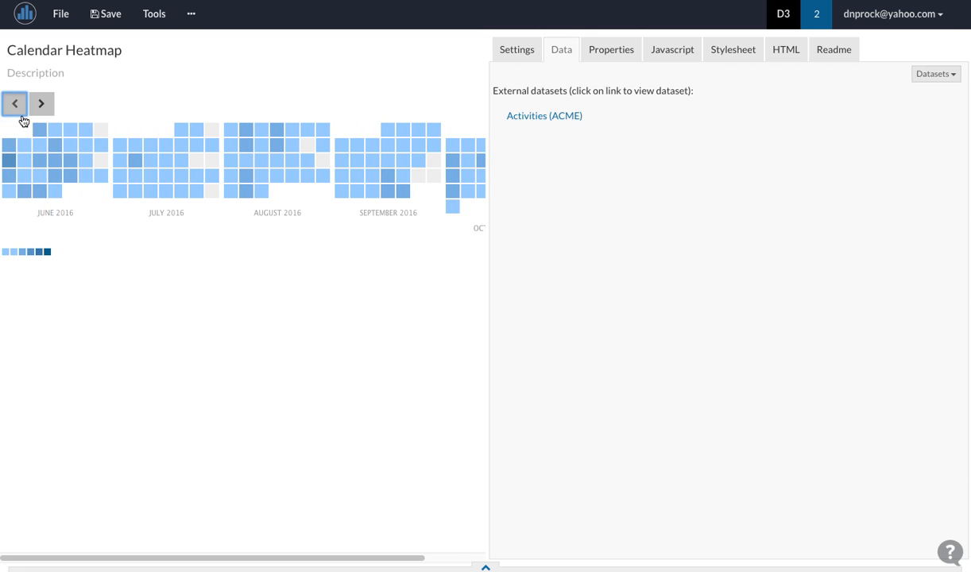
click(22, 120)
click(45, 116)
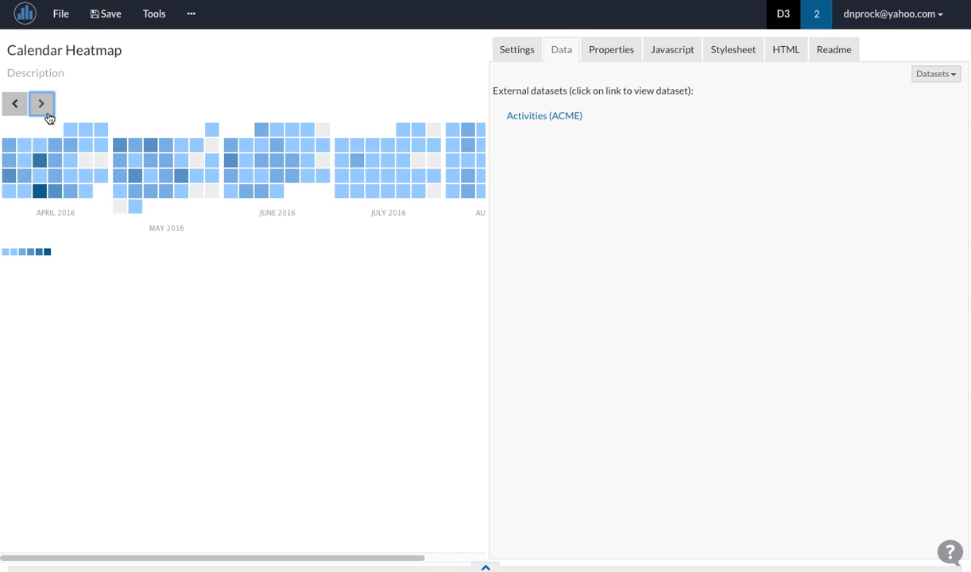
click(46, 113)
click(46, 113)
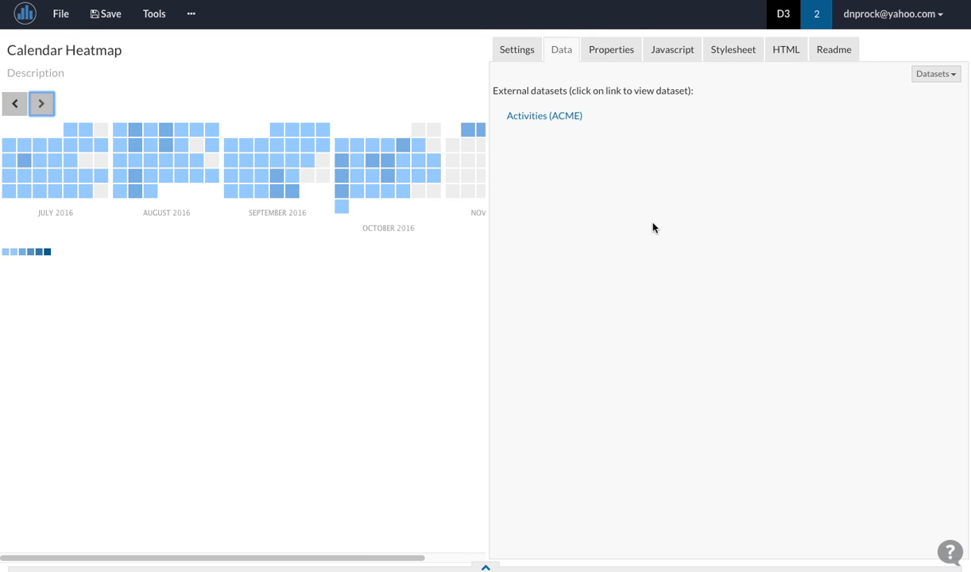